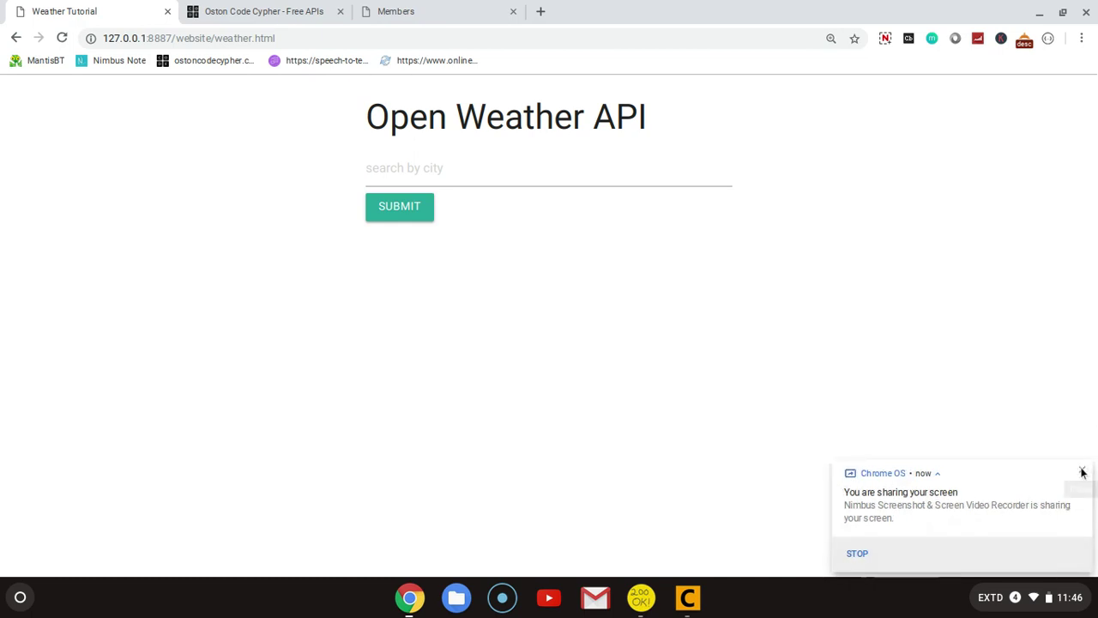
# Dismiss the screen-sharing notification and bring up the OpenWeatherMap API keys page
pyautogui.click(1081, 474)
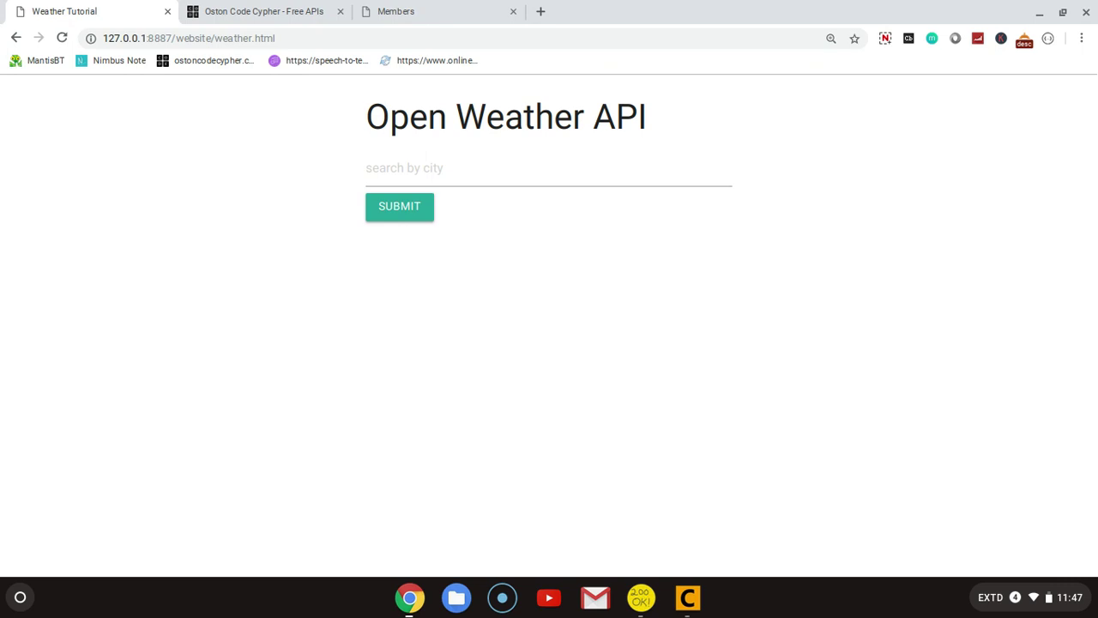
pyautogui.click(478, 9)
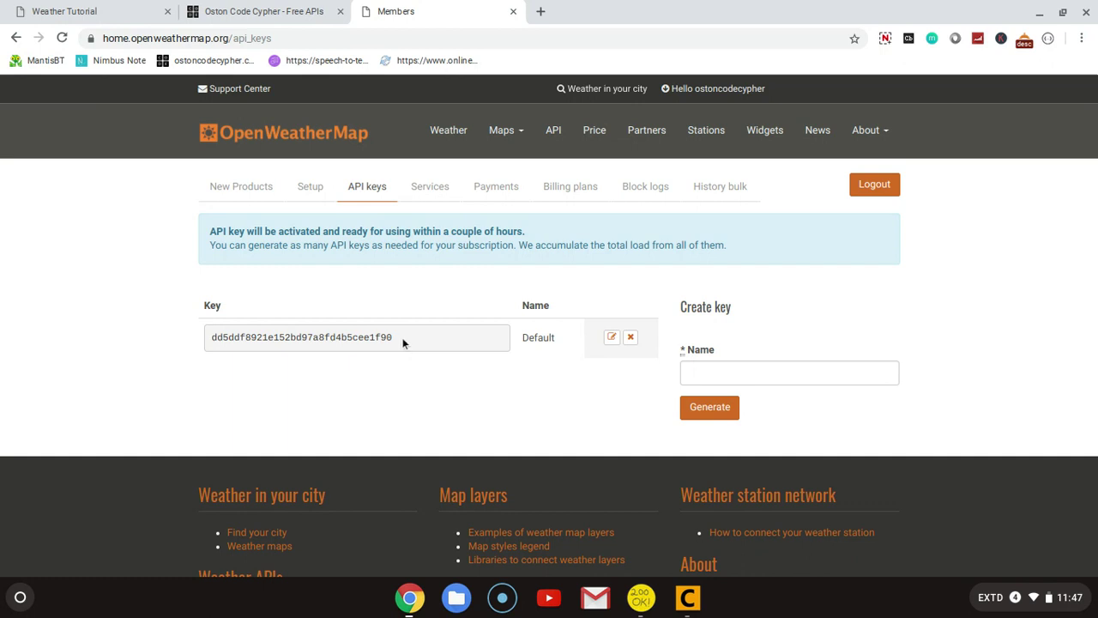
# Select the Default API key on the OpenWeatherMap keys page, then return to the weather page
pyautogui.moveTo(397, 337); pyautogui.dragTo(212, 337)
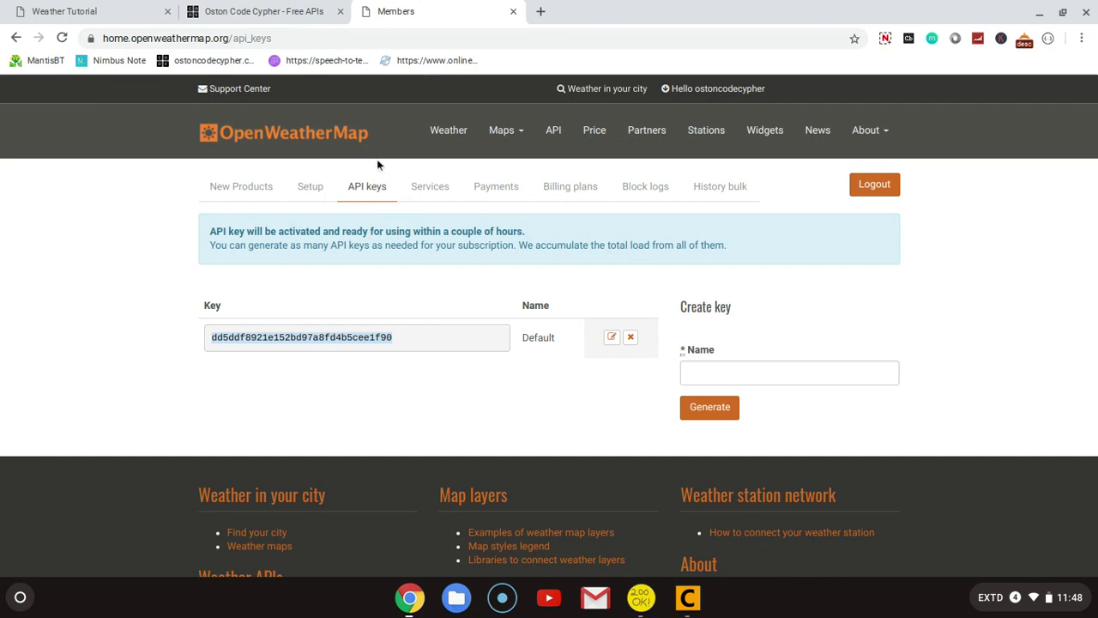
pyautogui.click(100, 4)
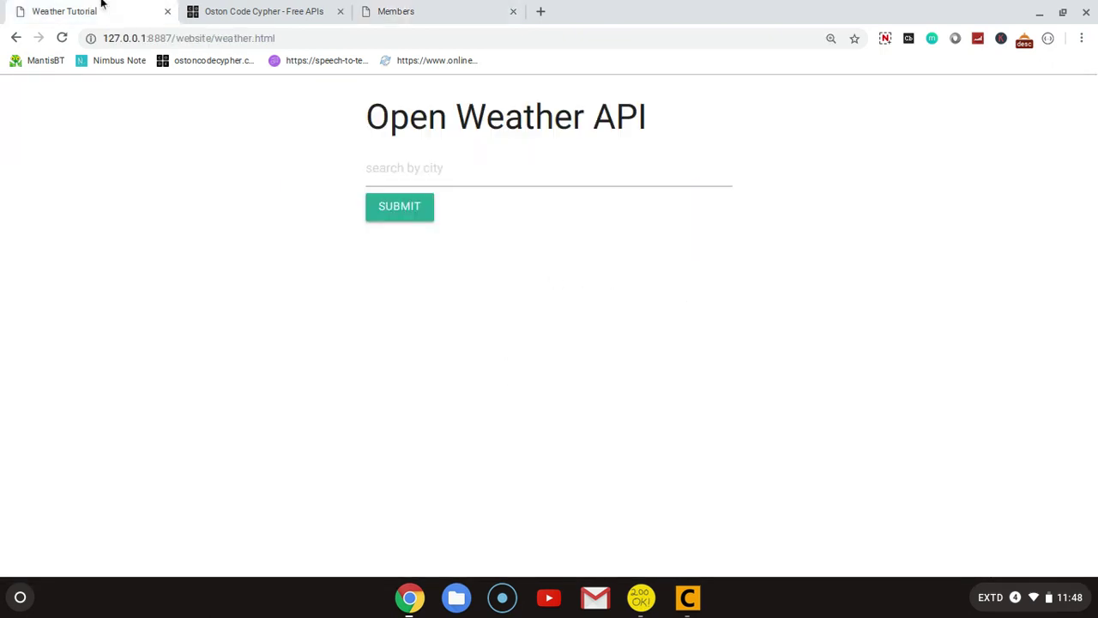
# Test an empty search and the query 'xxxxx' for errors, then enter 'mumbai' in the field
pyautogui.click(409, 169)
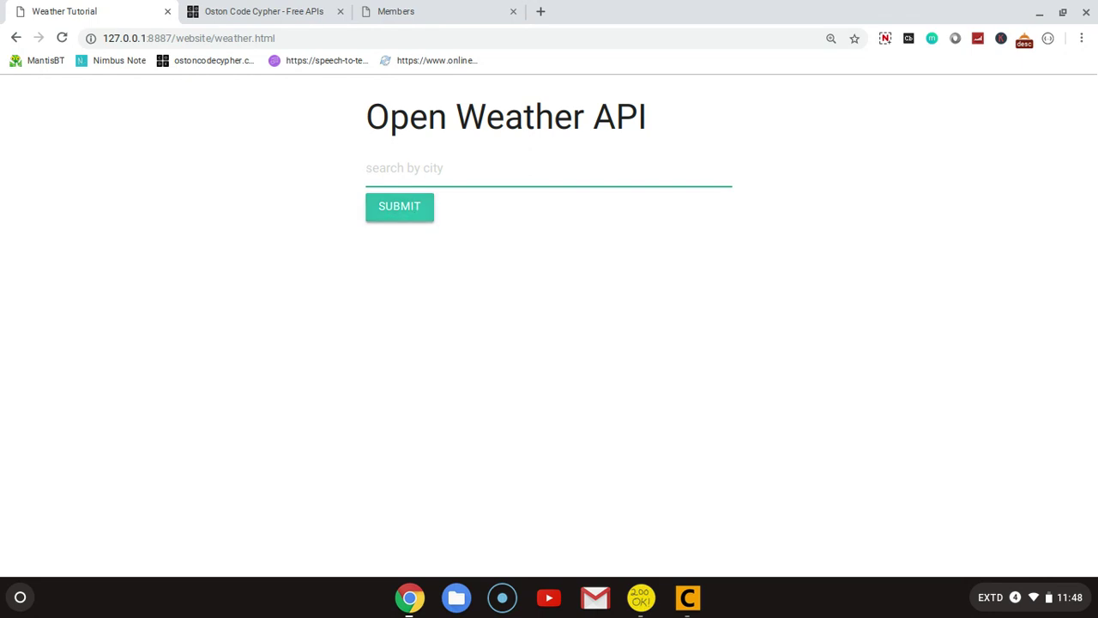
pyautogui.click(416, 213)
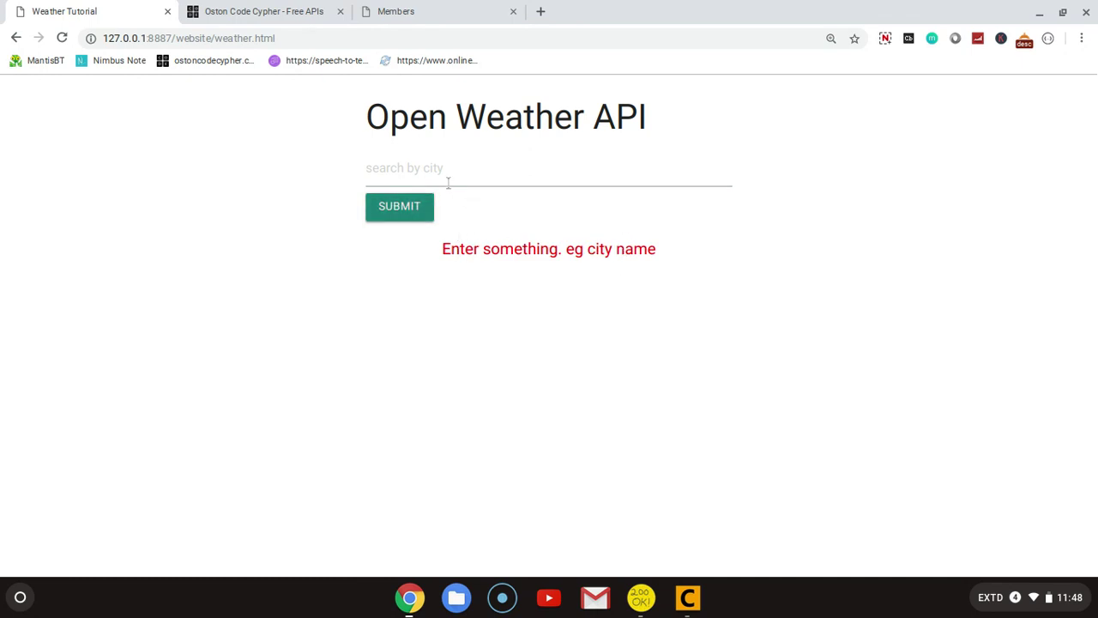
pyautogui.click(448, 180)
pyautogui.write('xxxxx')
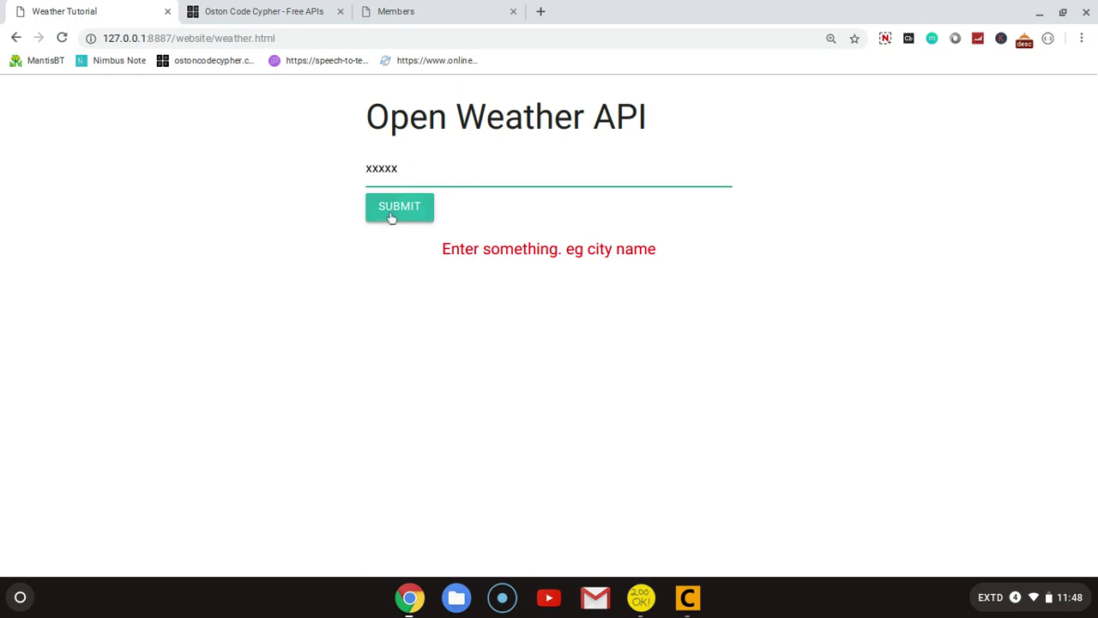
pyautogui.click(389, 214)
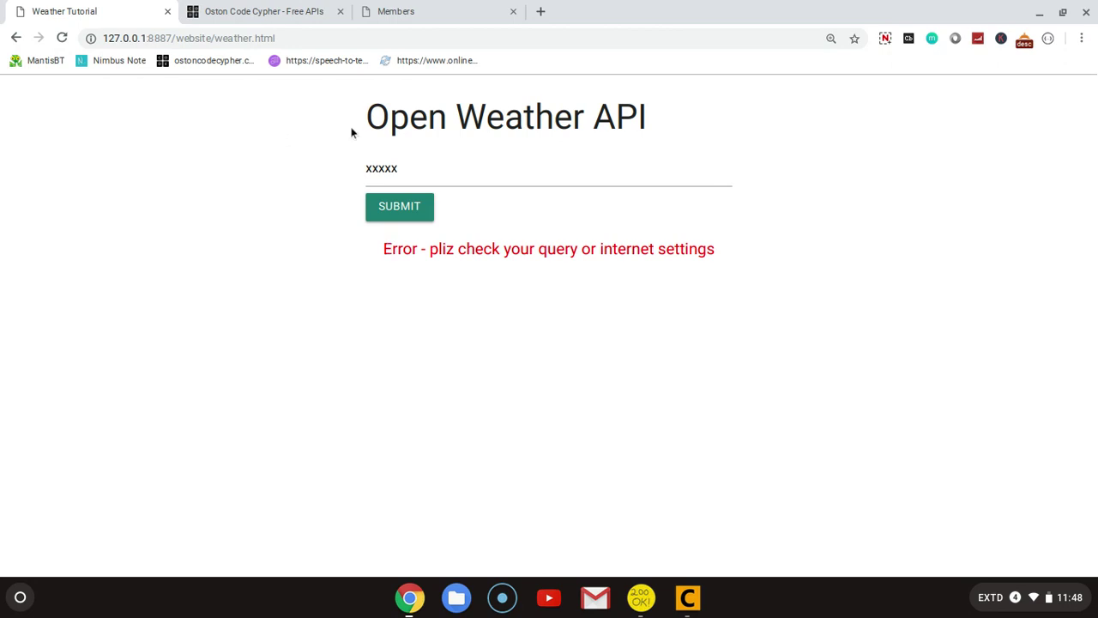
pyautogui.moveTo(366, 168); pyautogui.dragTo(386, 169)
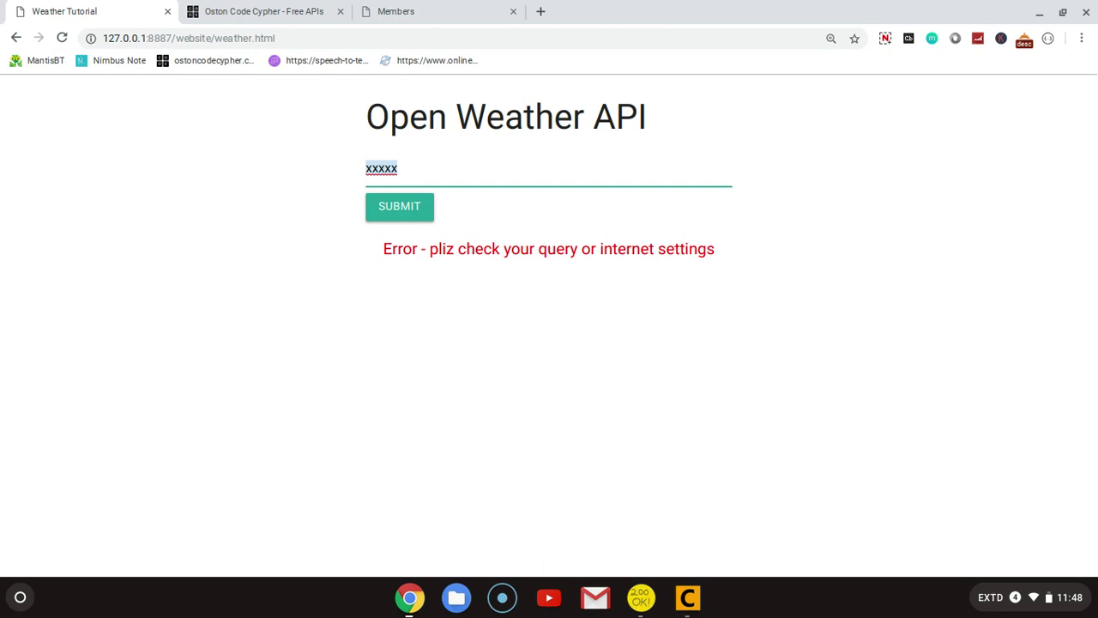
pyautogui.write('m')
pyautogui.write('umb')
pyautogui.write('ai')
# Search mumbai and highlight its location, smoke description, 30.5 °c temperature and Sunrise timestamp
pyautogui.press('Return')
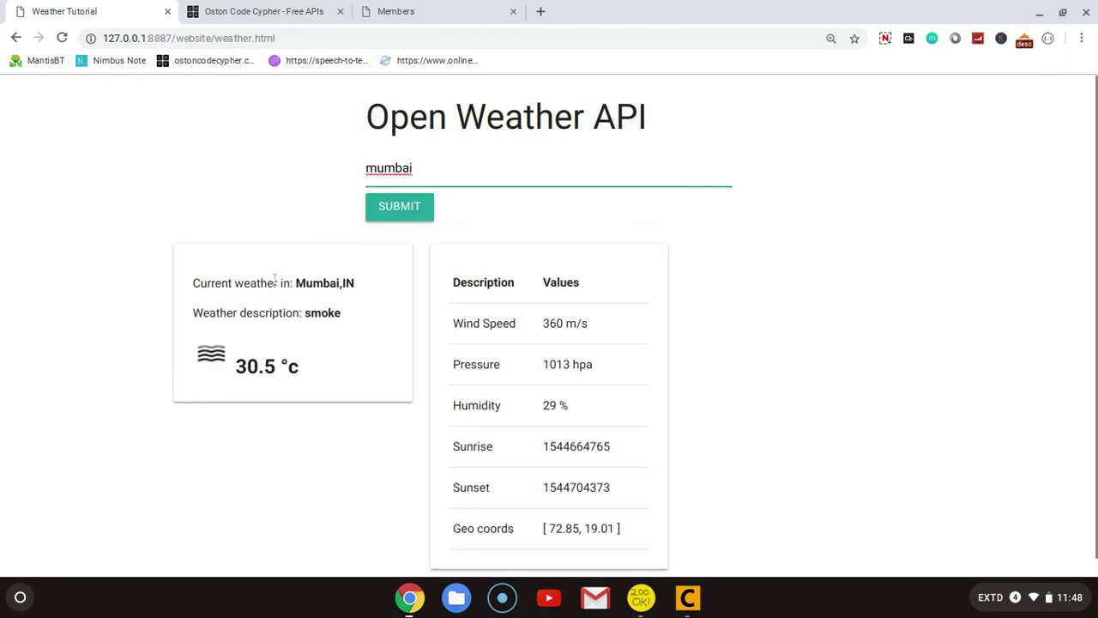
pyautogui.moveTo(190, 284); pyautogui.dragTo(351, 284)
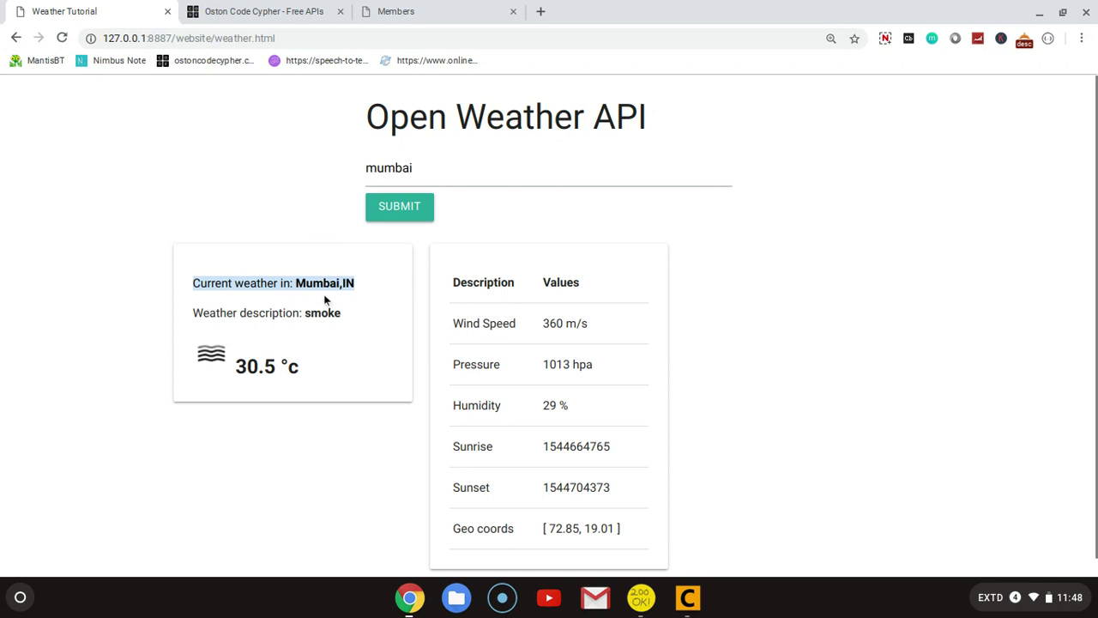
pyautogui.click(351, 284)
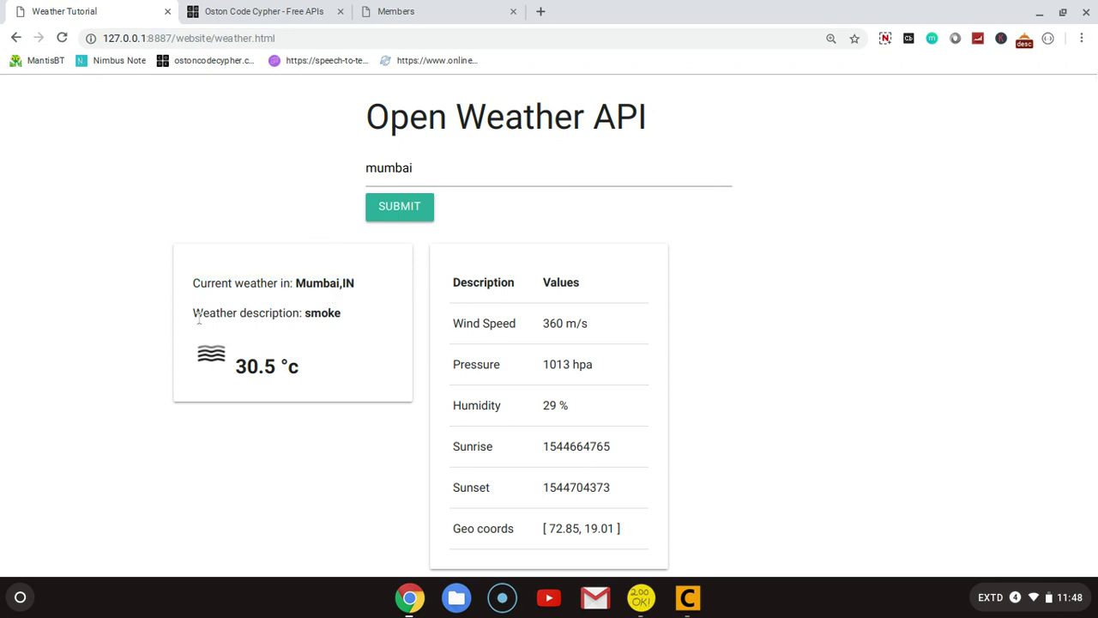
pyautogui.moveTo(199, 319); pyautogui.dragTo(304, 318)
pyautogui.click(314, 318)
pyautogui.moveTo(234, 366); pyautogui.dragTo(312, 367)
pyautogui.click(517, 281)
pyautogui.scroll(-1, 521, 324)
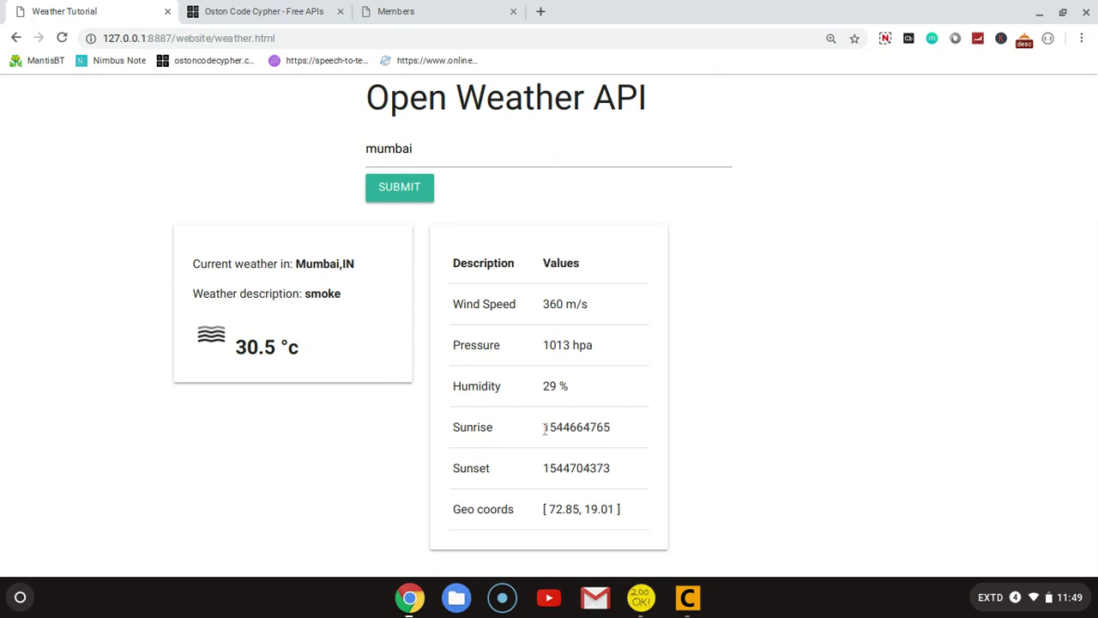
pyautogui.moveTo(544, 427); pyautogui.dragTo(624, 433)
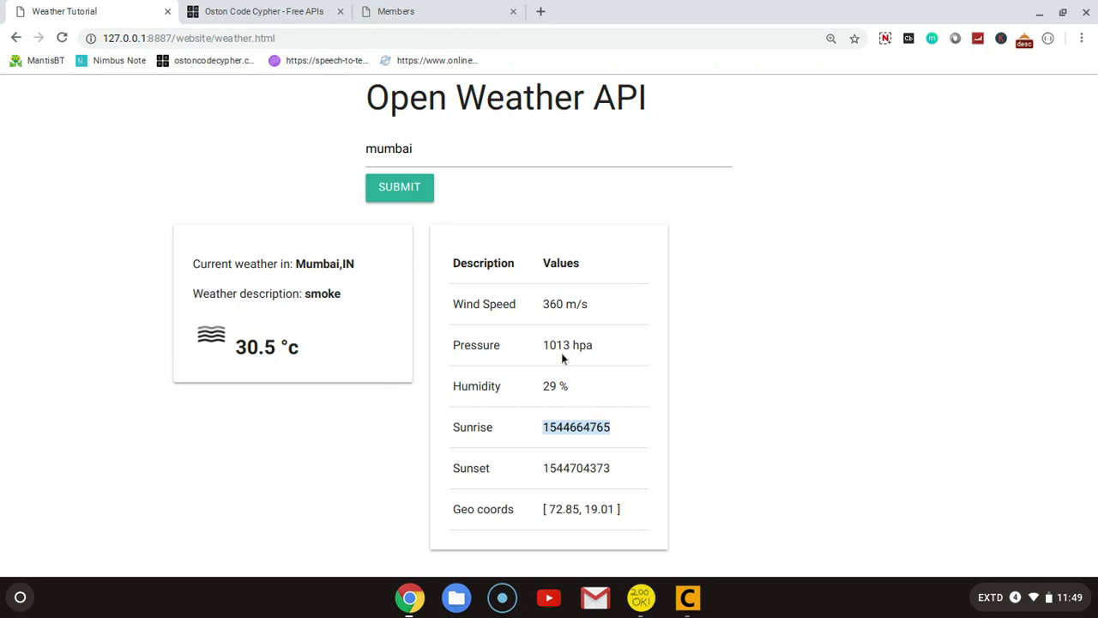
pyautogui.click(565, 462)
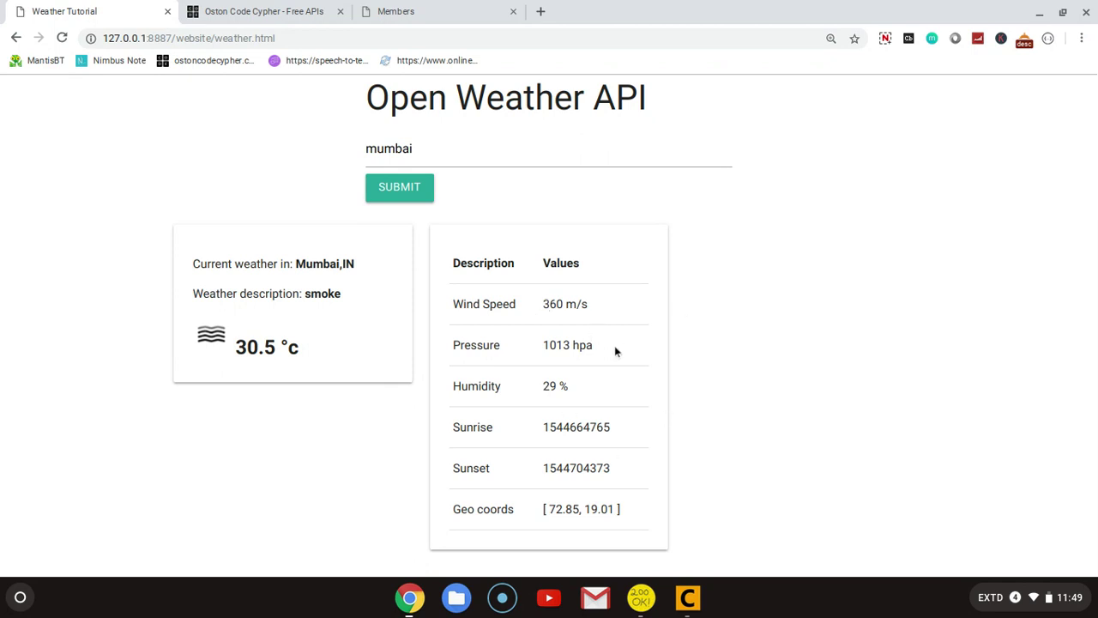
# Replace mumbai with lagos in the city field and run the search
pyautogui.doubleClick(382, 148)
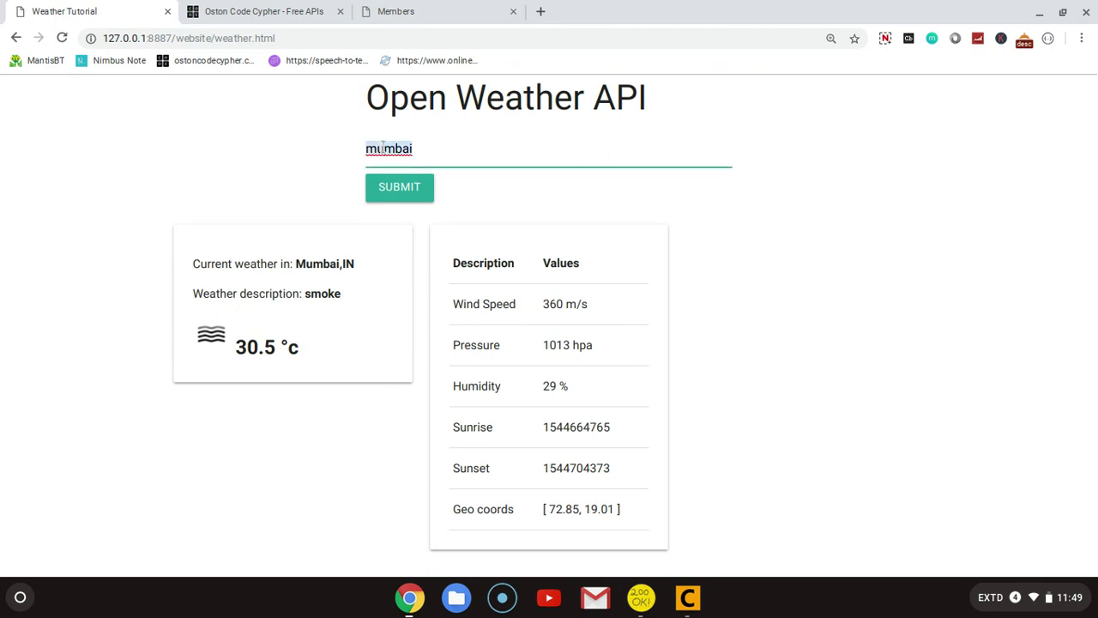
pyautogui.write('a')
pyautogui.press('BackSpace')
pyautogui.write('lago')
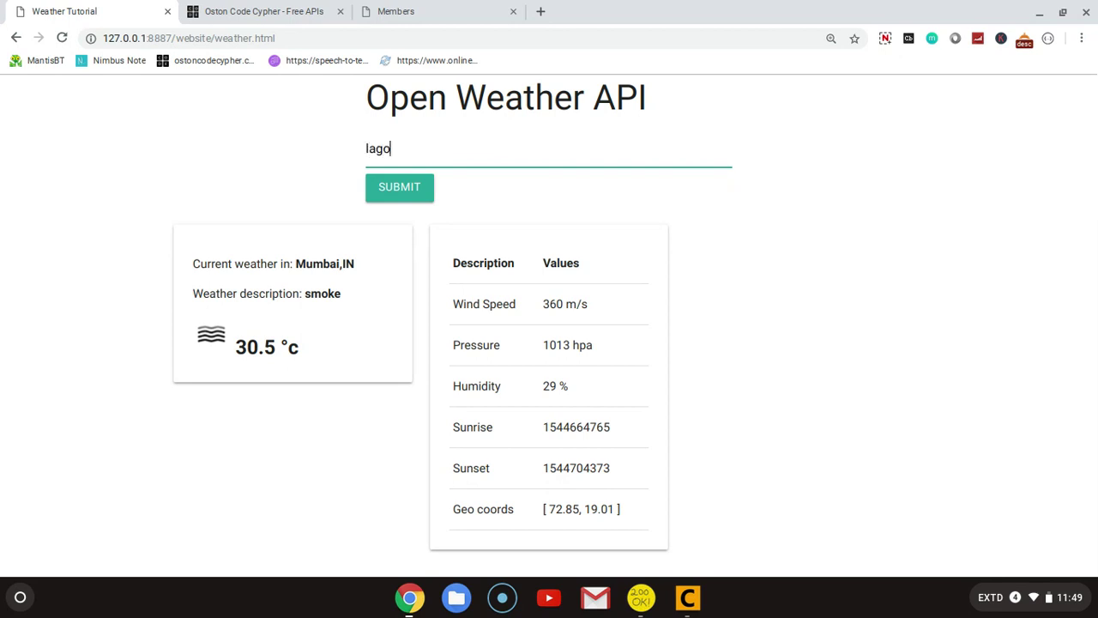
pyautogui.write('s')
pyautogui.press('Return')
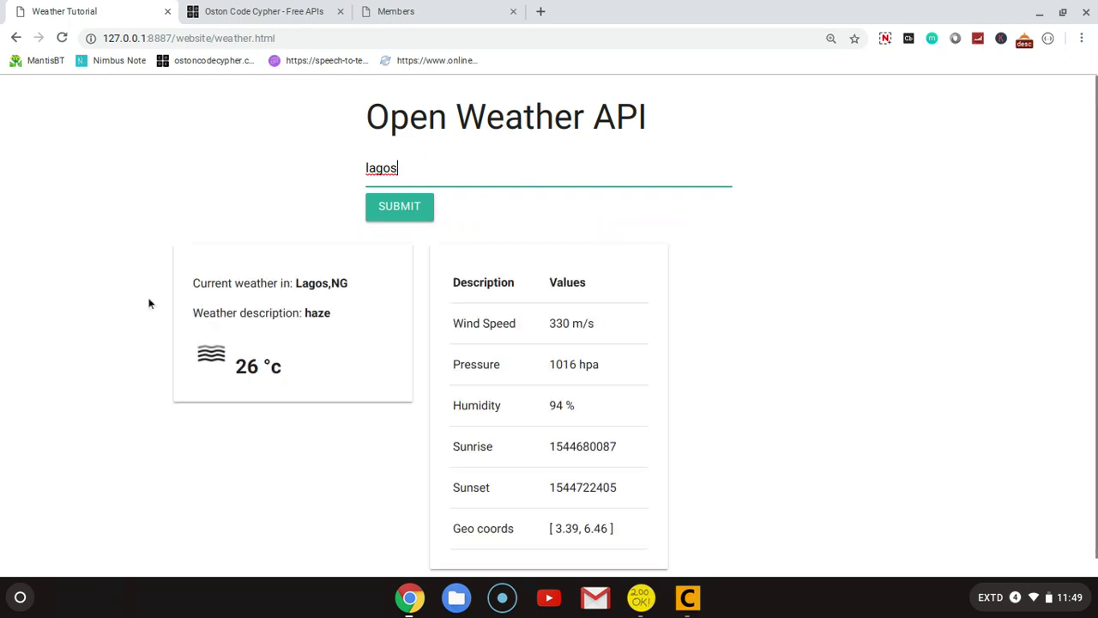
# Highlight the Lagos, NG location name and haze description in the results
pyautogui.moveTo(294, 287); pyautogui.dragTo(356, 289)
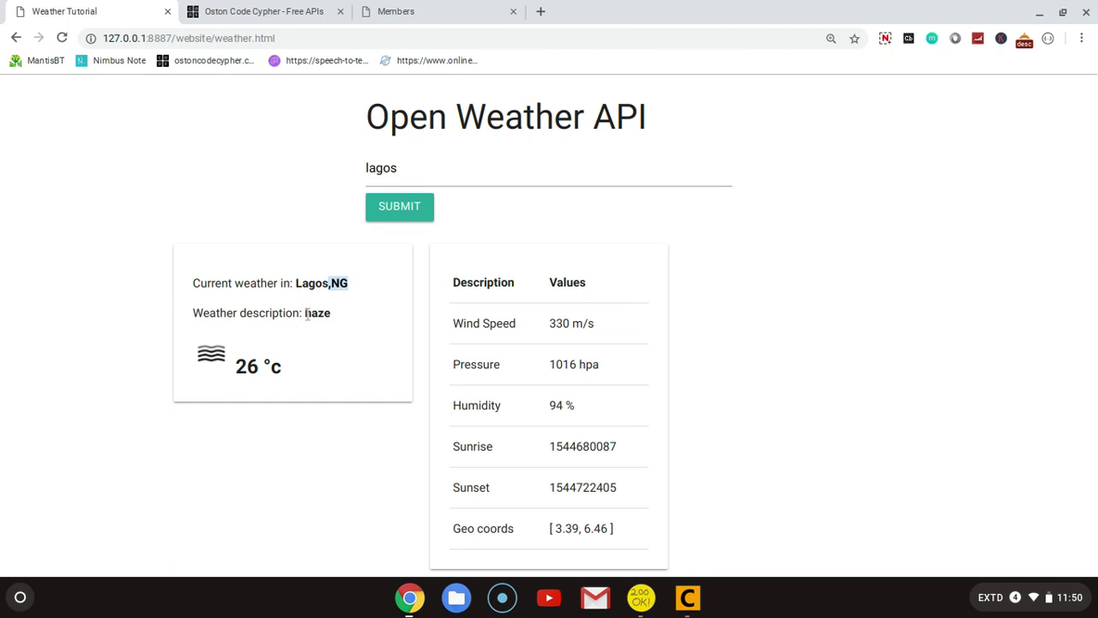
pyautogui.moveTo(306, 314); pyautogui.dragTo(335, 319)
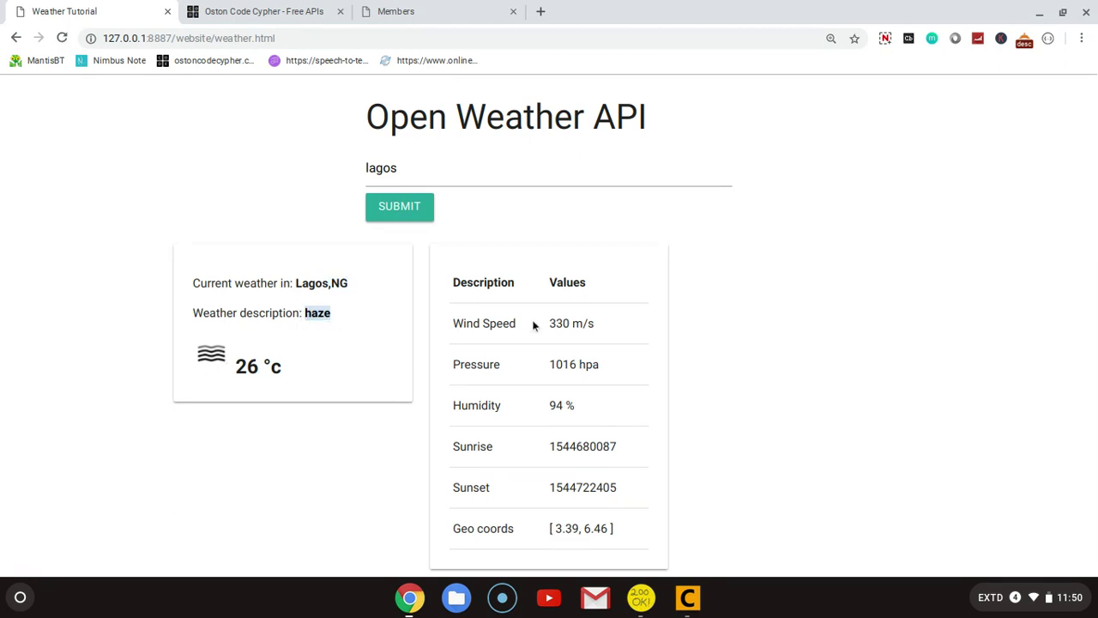
pyautogui.scroll(-1, 534, 324)
pyautogui.scroll(1, 534, 324)
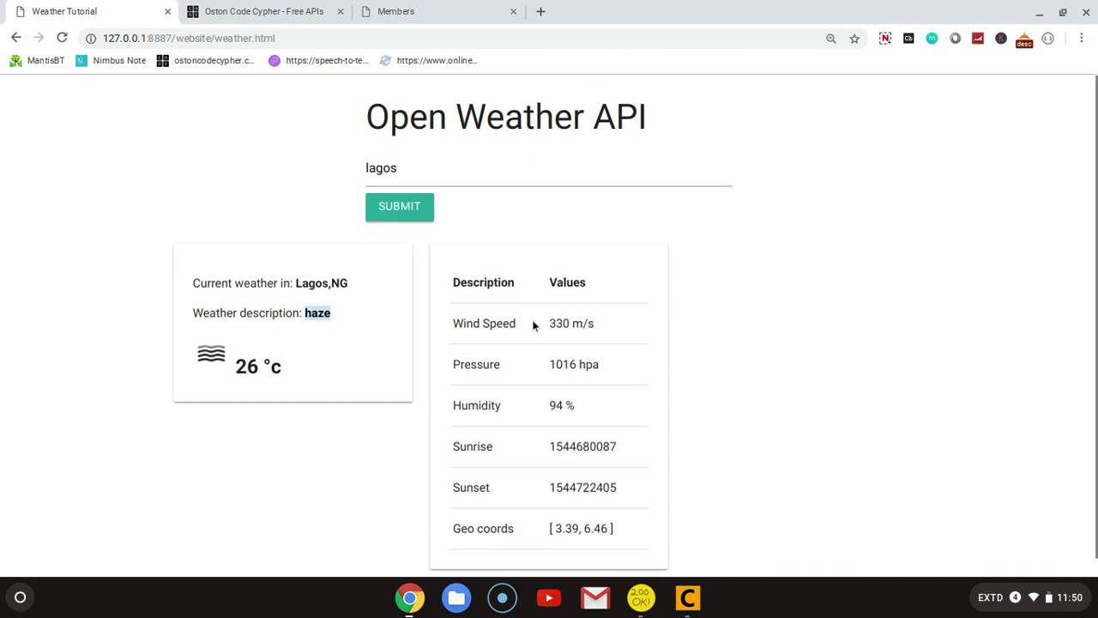
# Replace the city with kampala and run the weather search
pyautogui.doubleClick(386, 167)
pyautogui.write('kam')
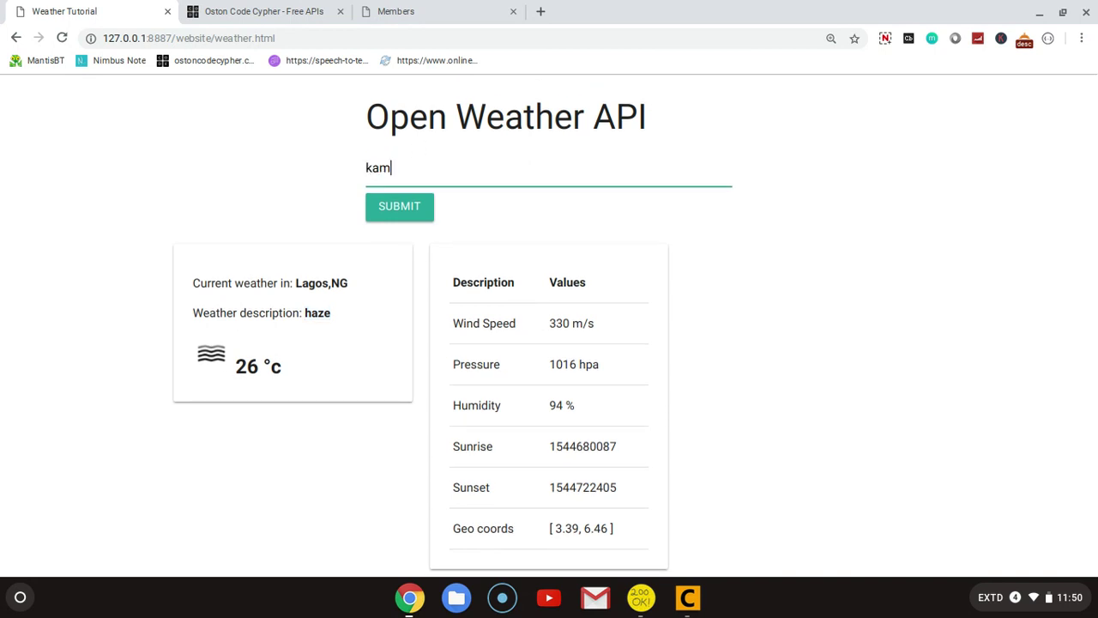
pyautogui.write('pala')
pyautogui.press('Return')
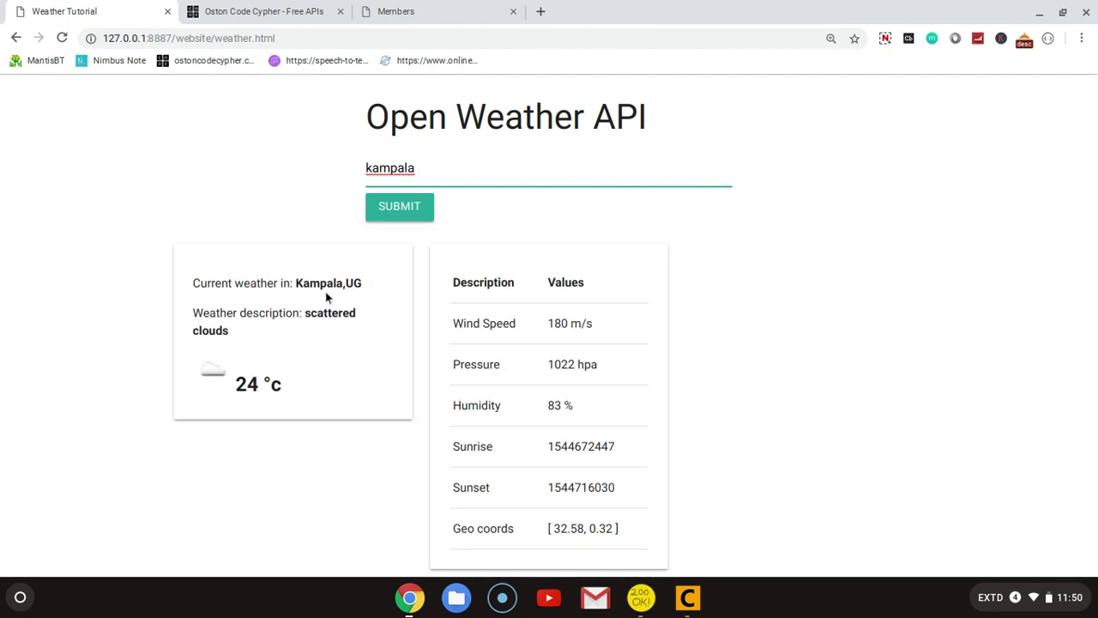
# Highlight Kampala, scattered clouds and 24 °c, then bring up the OpenWeatherMap API keys page
pyautogui.moveTo(296, 283); pyautogui.dragTo(349, 287)
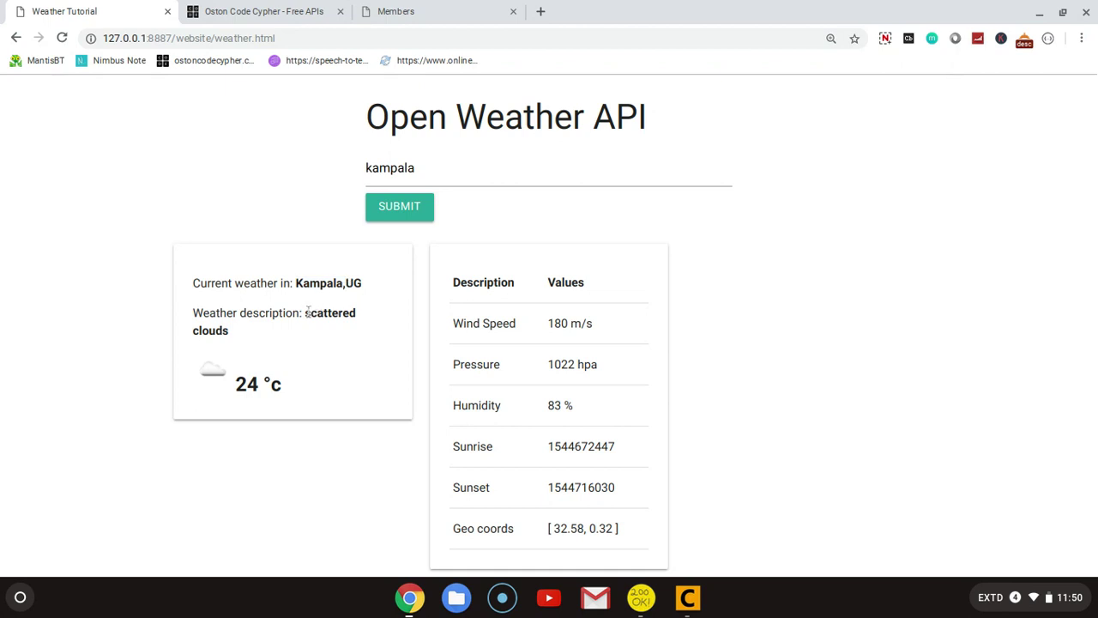
pyautogui.moveTo(307, 313); pyautogui.dragTo(367, 320)
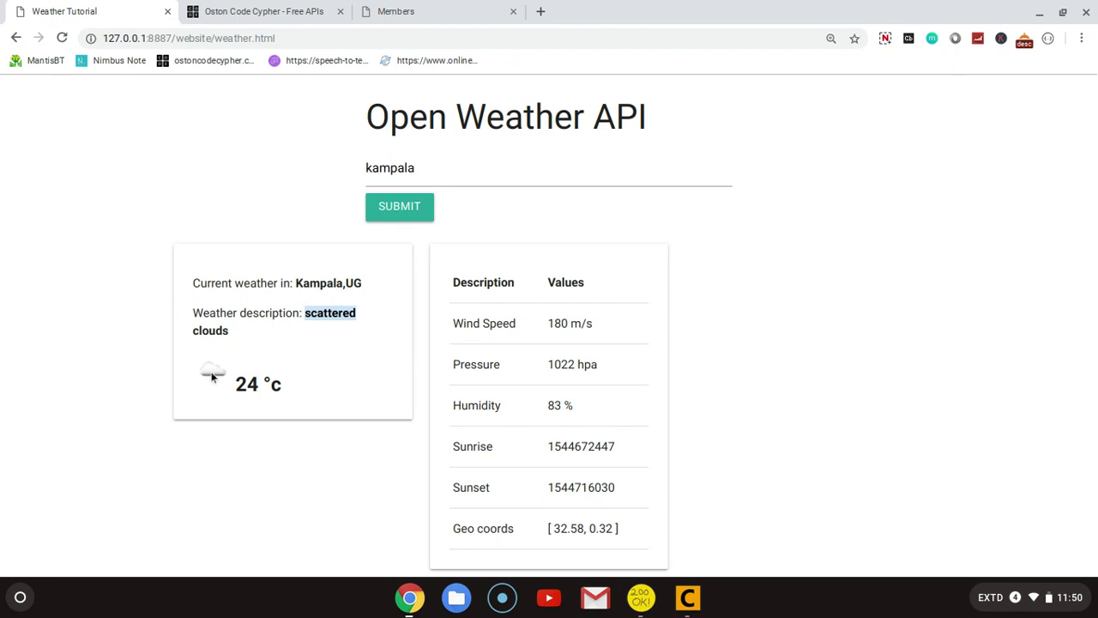
pyautogui.moveTo(238, 384); pyautogui.dragTo(315, 388)
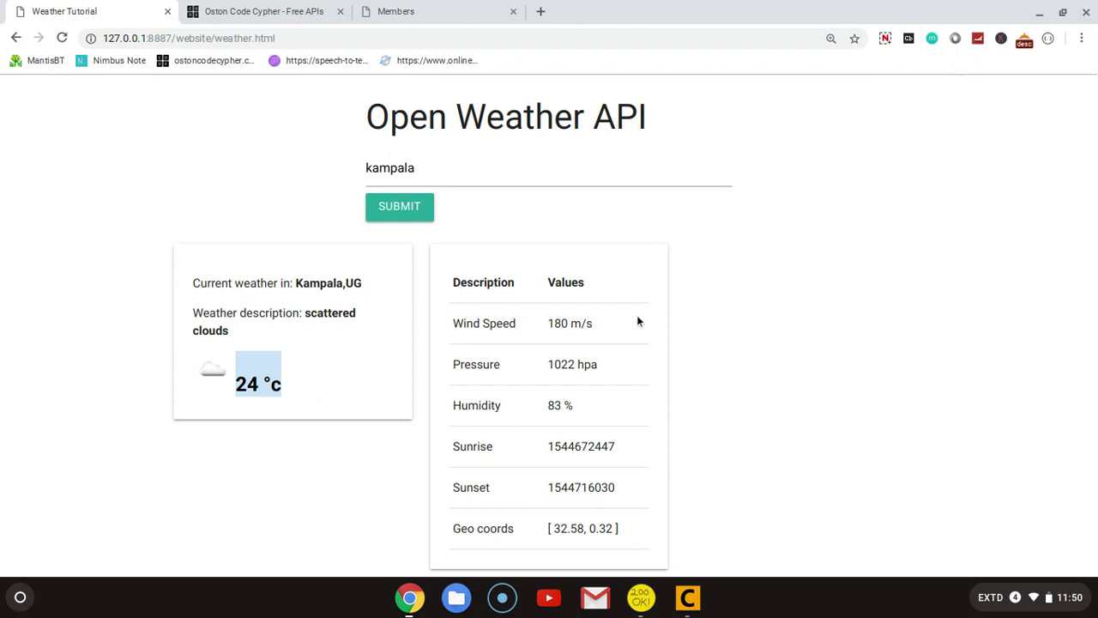
pyautogui.click(477, 11)
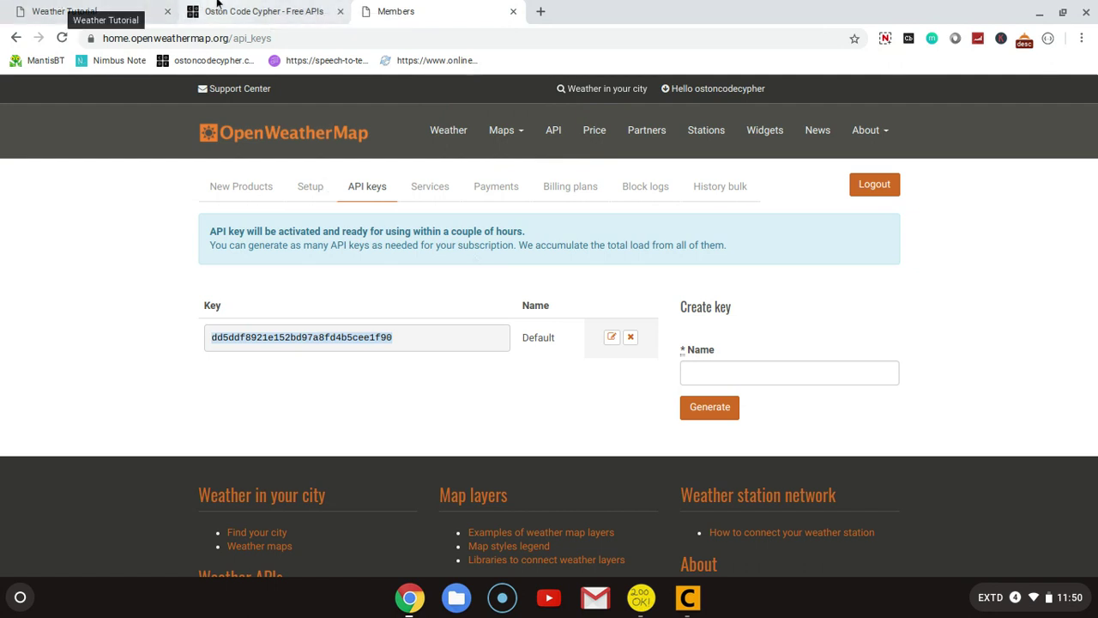
# Bring up the Oston Code Cypher Free APIs page and scroll to the Weather API entry
pyautogui.click(257, 11)
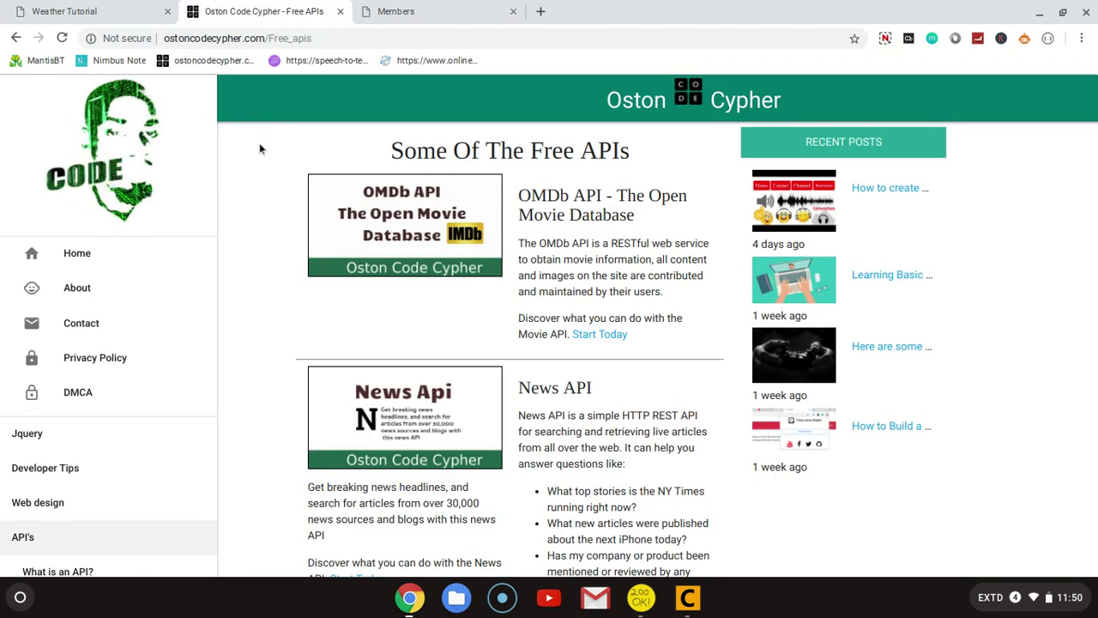
pyautogui.scroll(-3, 259, 142)
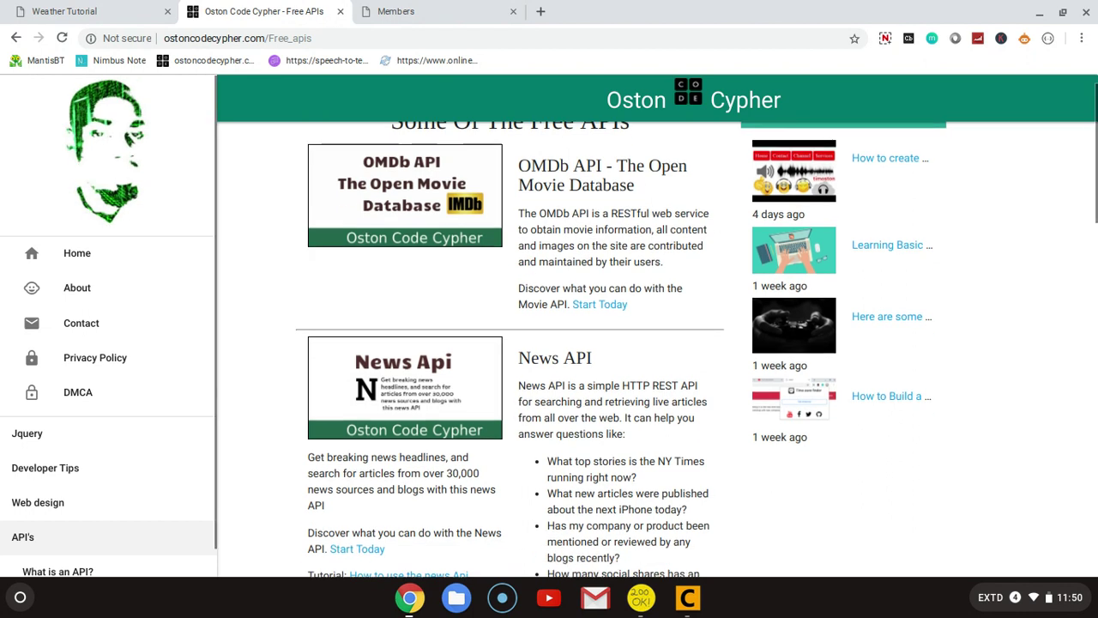
pyautogui.scroll(-2, 656, 327)
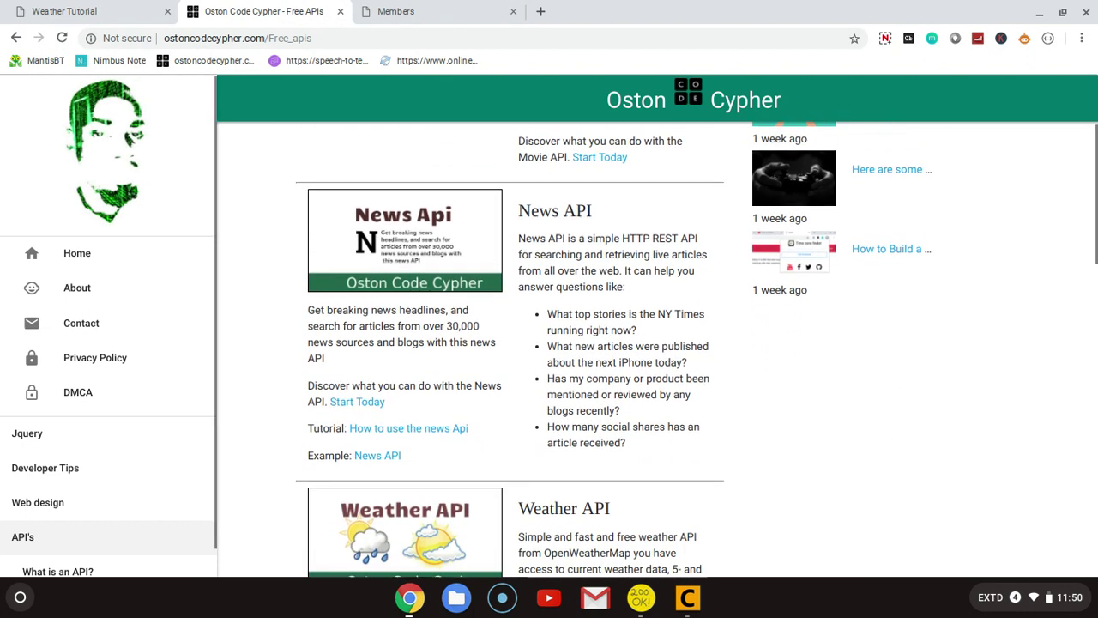
pyautogui.scroll(3, 655, 326)
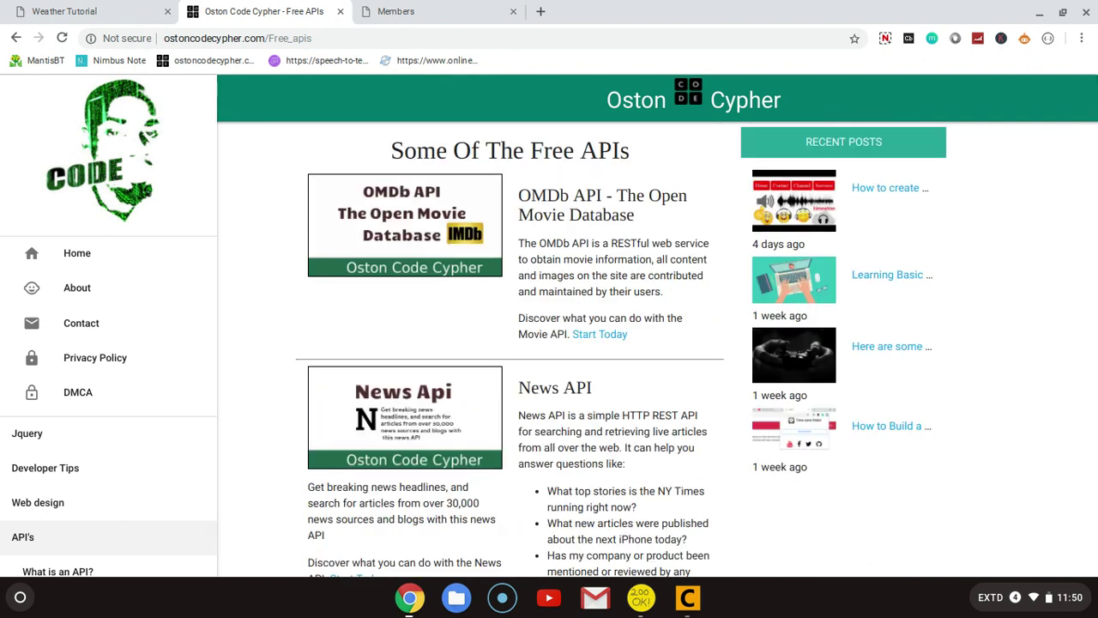
pyautogui.scroll(-1, 655, 327)
pyautogui.scroll(-1, 655, 327)
pyautogui.scroll(-1, 655, 326)
pyautogui.scroll(-2, 656, 327)
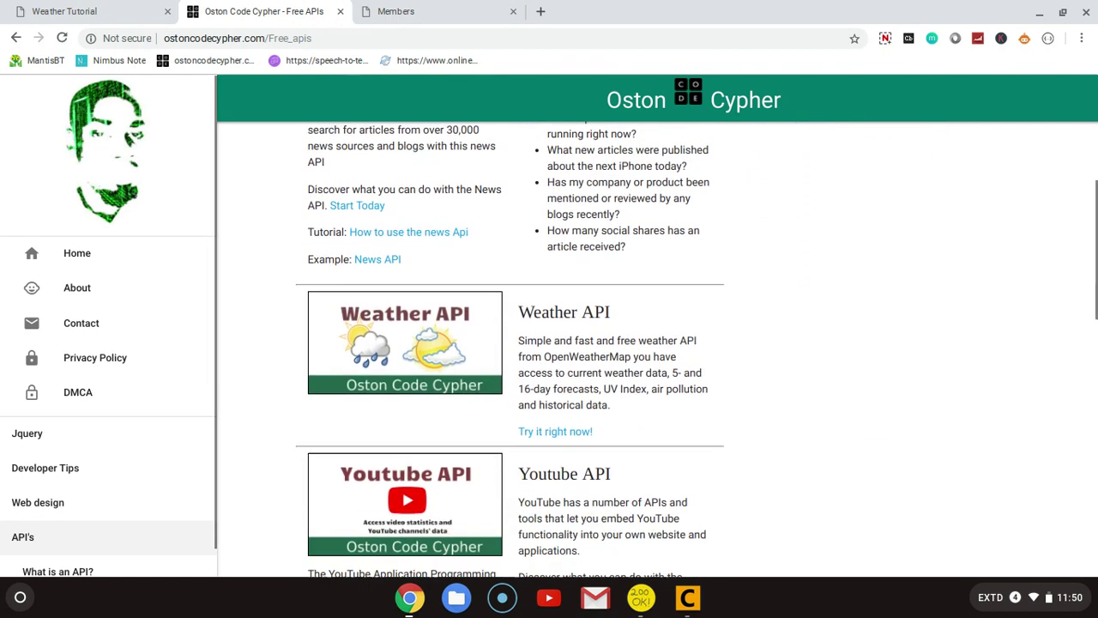
pyautogui.scroll(-1, 655, 327)
# Enlarge the Weather API image, close it, and enlarge it again
pyautogui.click(428, 270)
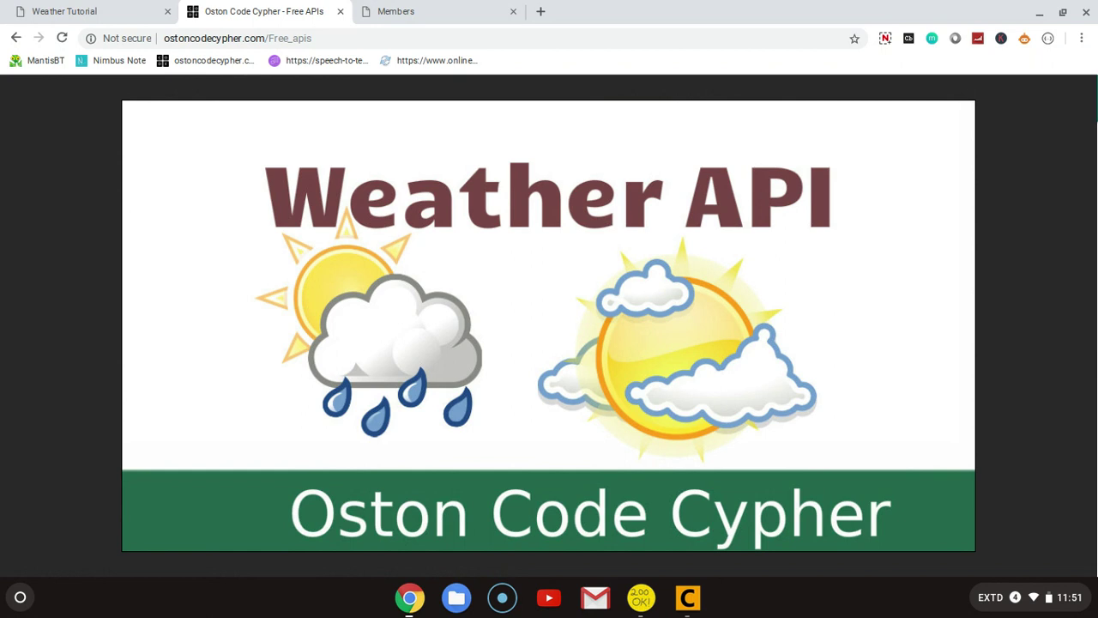
pyautogui.click(549, 289)
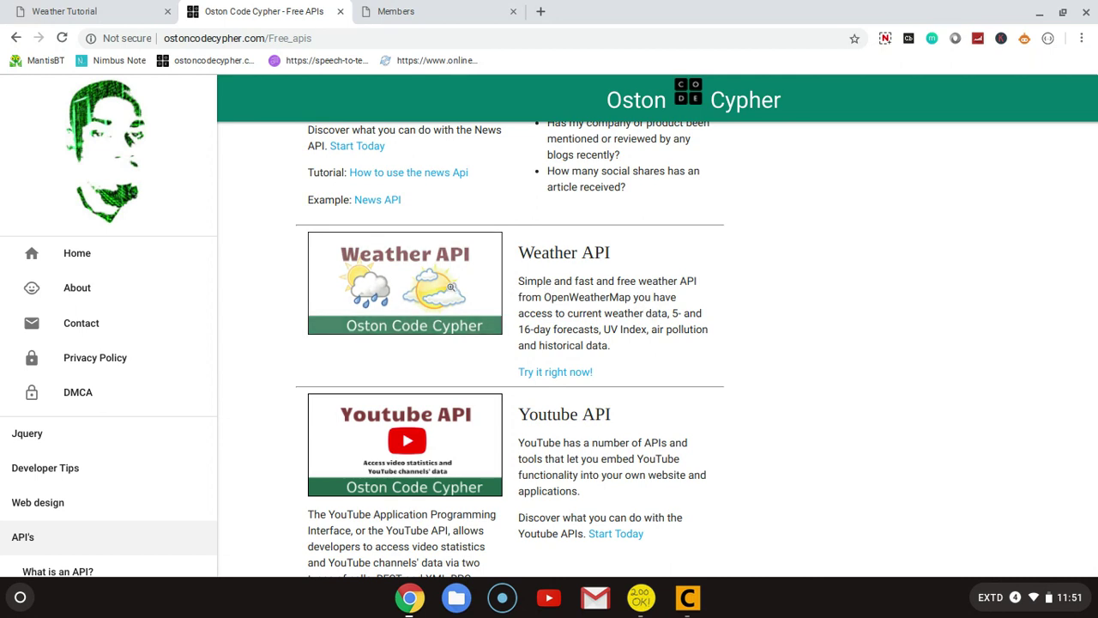
pyautogui.click(450, 287)
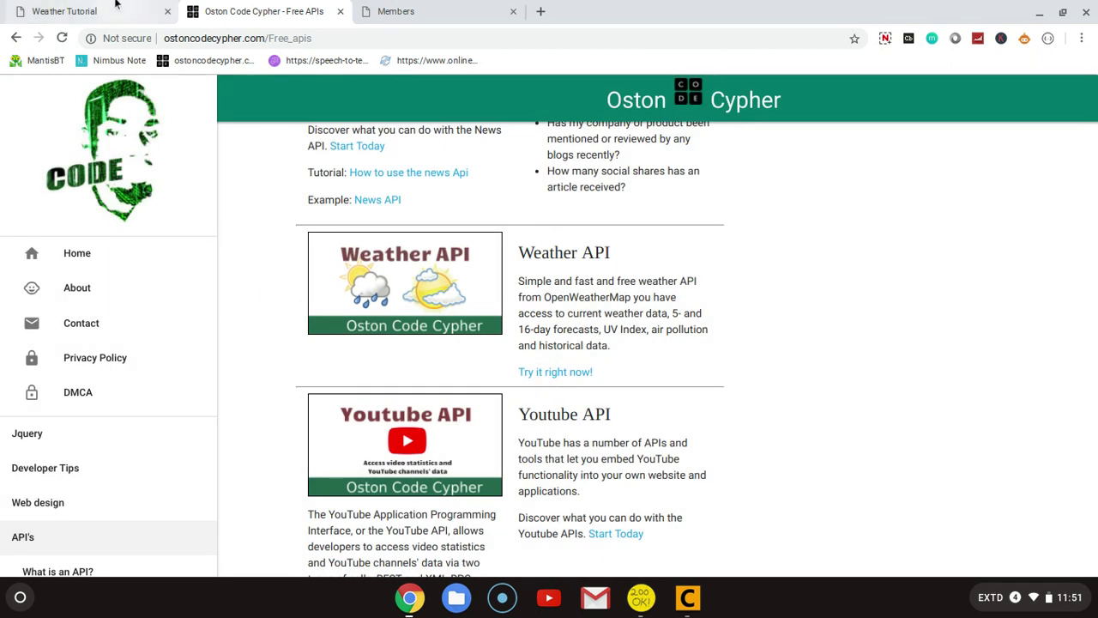
# Search enugu instead of kampala and highlight the NG country code in the result
pyautogui.click(120, 7)
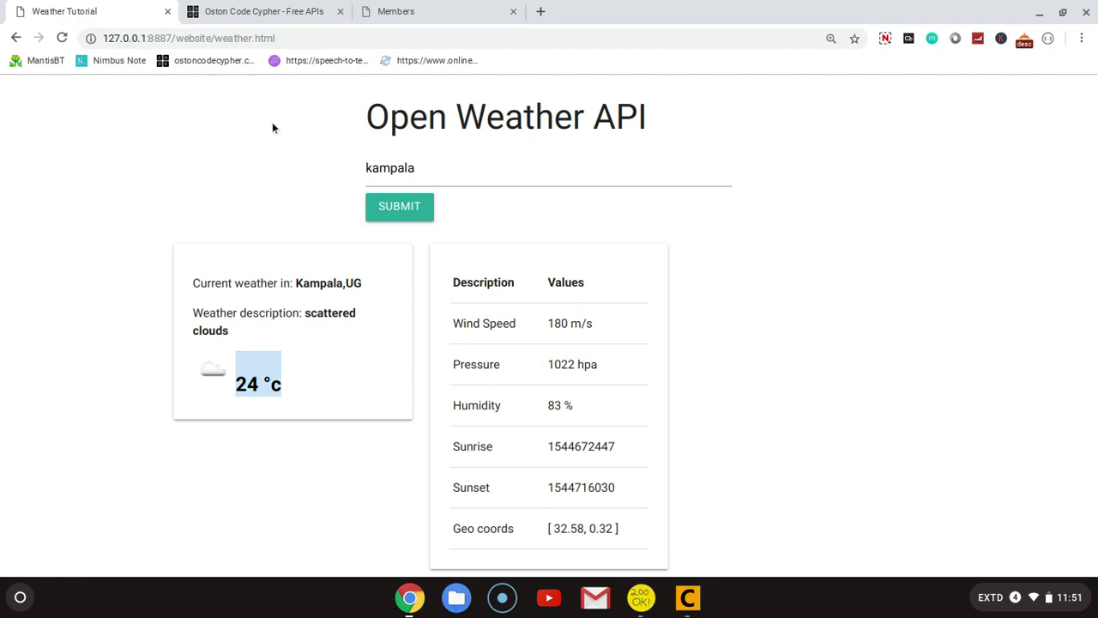
pyautogui.click(399, 168)
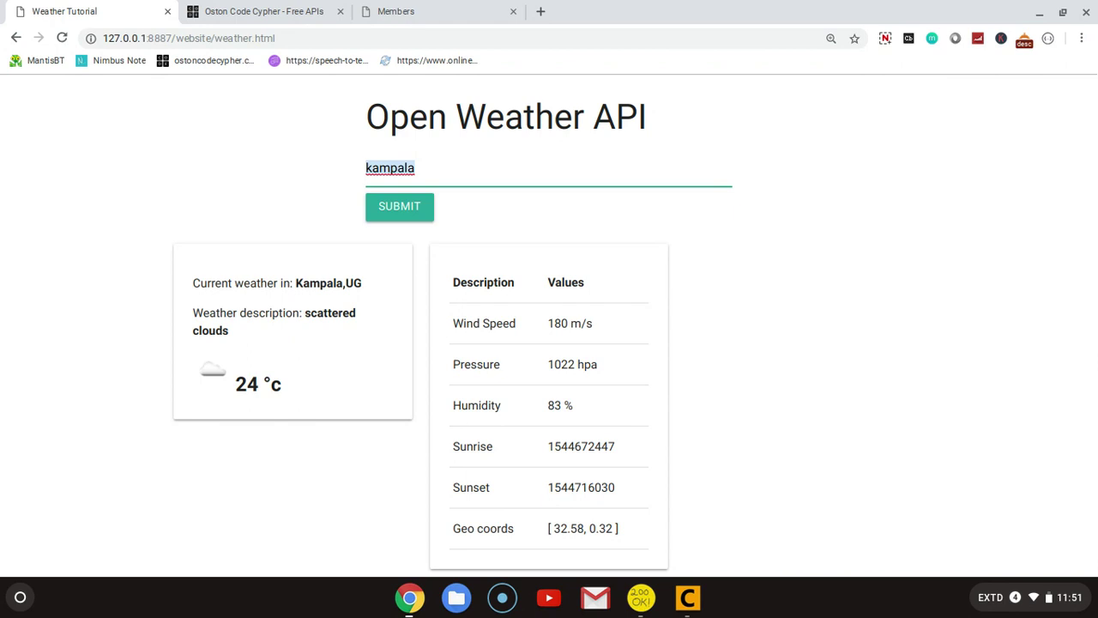
pyautogui.write('enugu')
pyautogui.click(403, 215)
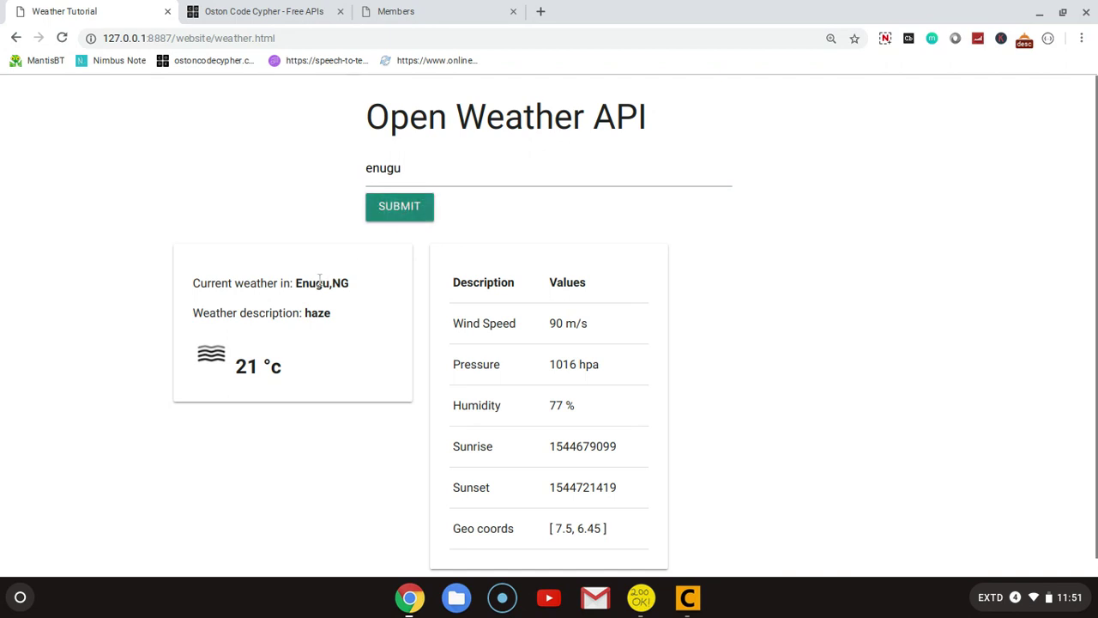
pyautogui.moveTo(333, 282); pyautogui.dragTo(359, 284)
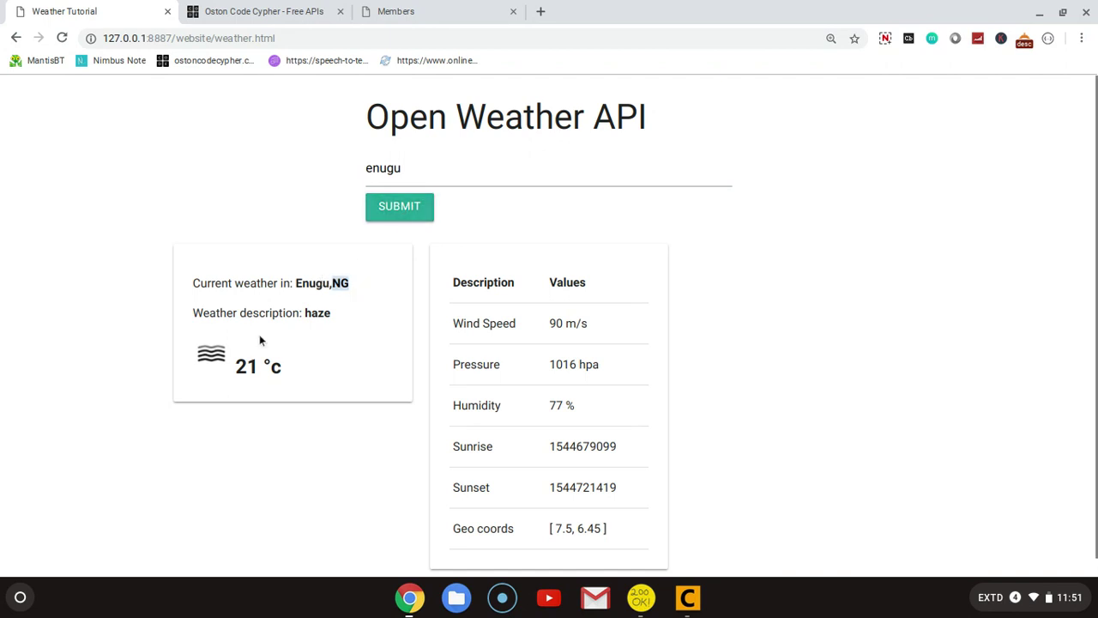